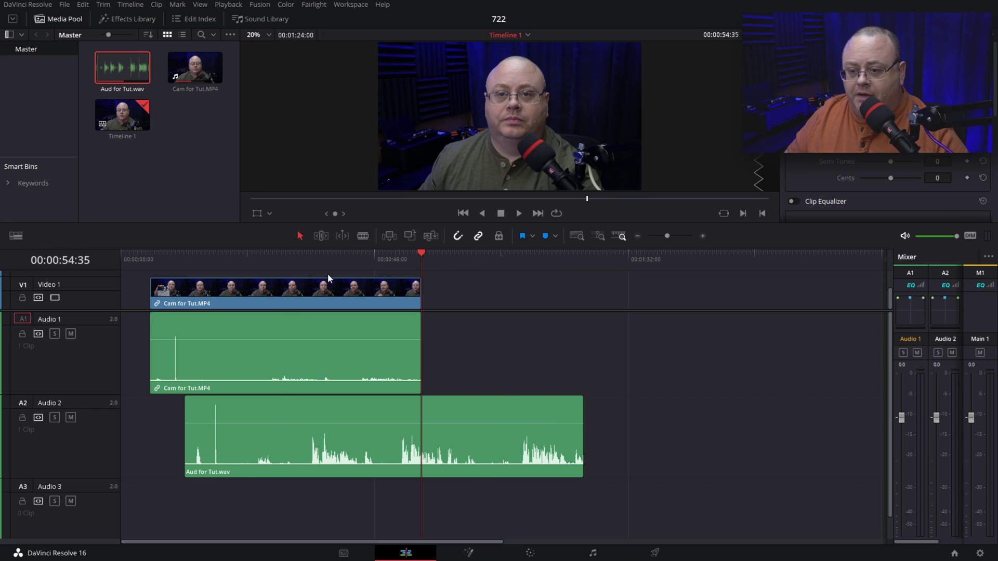
Resize the viewer/timeline split and scrub the playhead back to the clapper slate moment.
{"action": "mouse_move", "coordinate": [265, 284]}
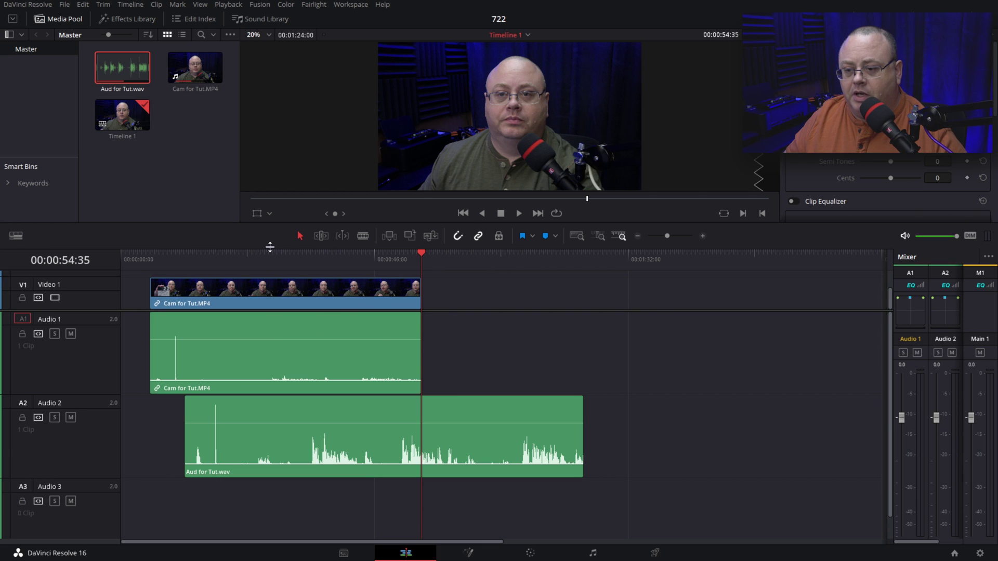
{"action": "left_click_drag", "start_coordinate": [271, 224], "coordinate": [278, 205]}
{"action": "left_click_drag", "start_coordinate": [279, 243], "coordinate": [280, 243]}
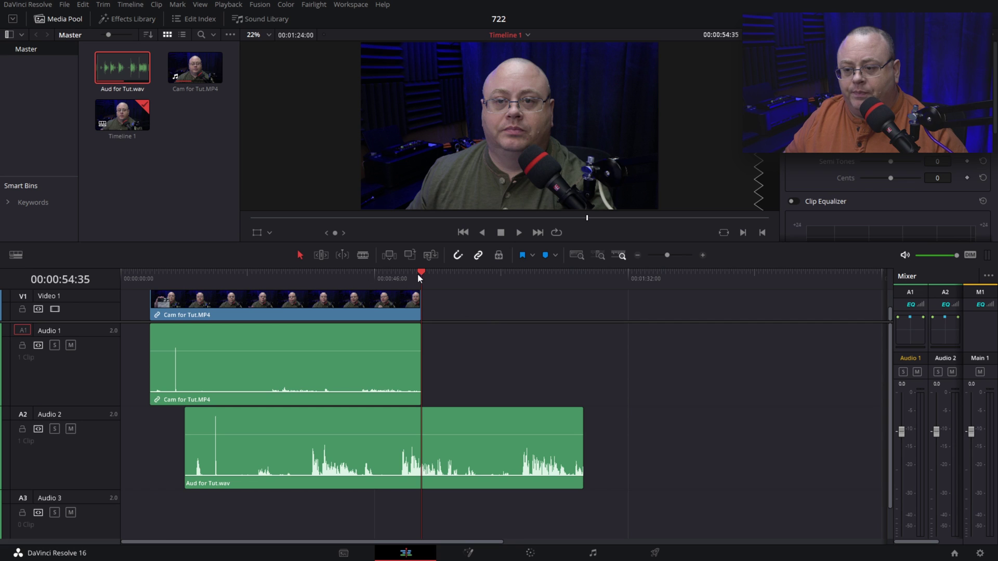
{"action": "left_click_drag", "start_coordinate": [411, 280], "coordinate": [164, 347]}
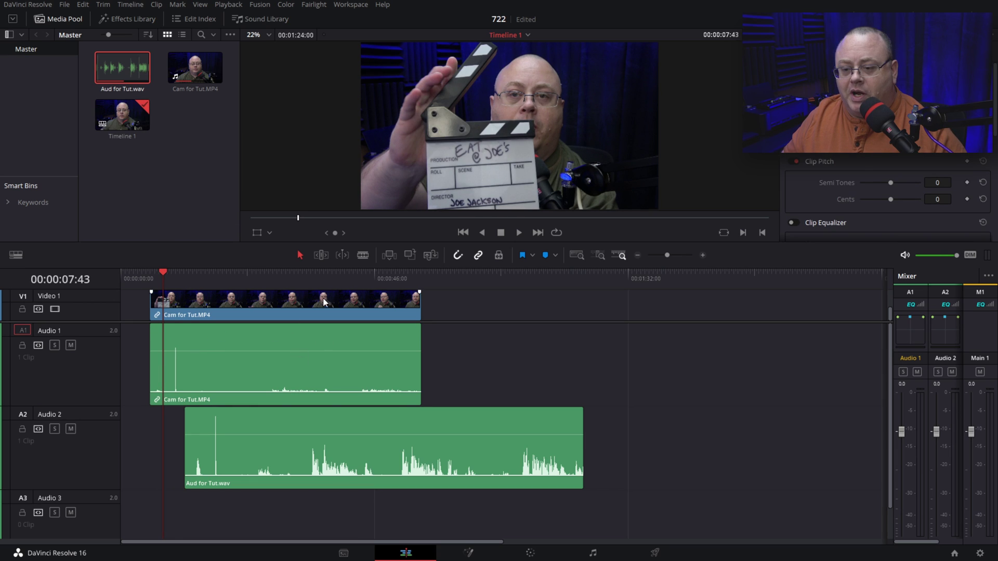
Slide Aud for Tut.wav right along Audio 2 so it begins after the camera clip.
{"action": "left_click", "coordinate": [346, 352]}
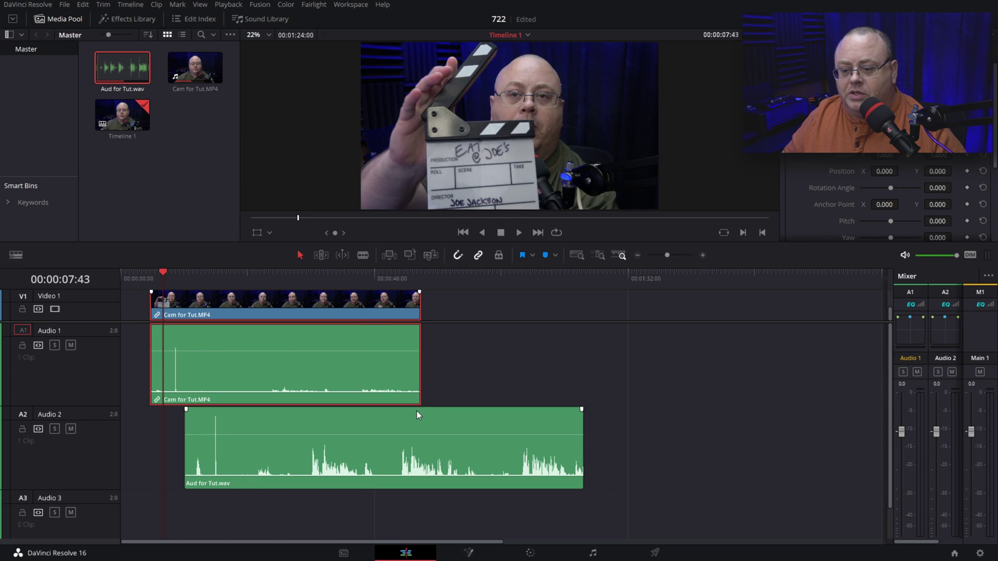
{"action": "left_click_drag", "start_coordinate": [417, 411], "coordinate": [750, 453]}
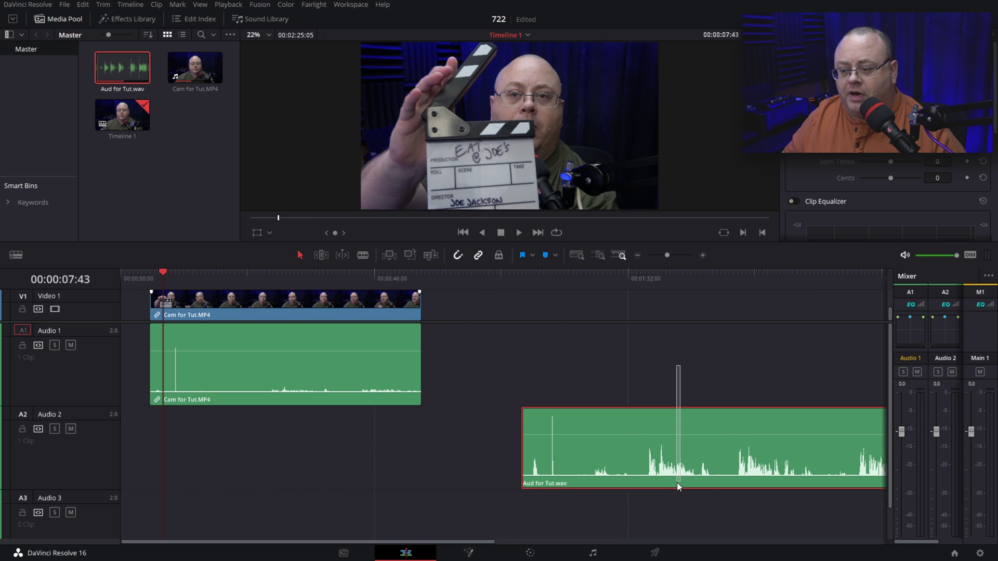
{"action": "left_click_drag", "start_coordinate": [677, 486], "coordinate": [640, 461]}
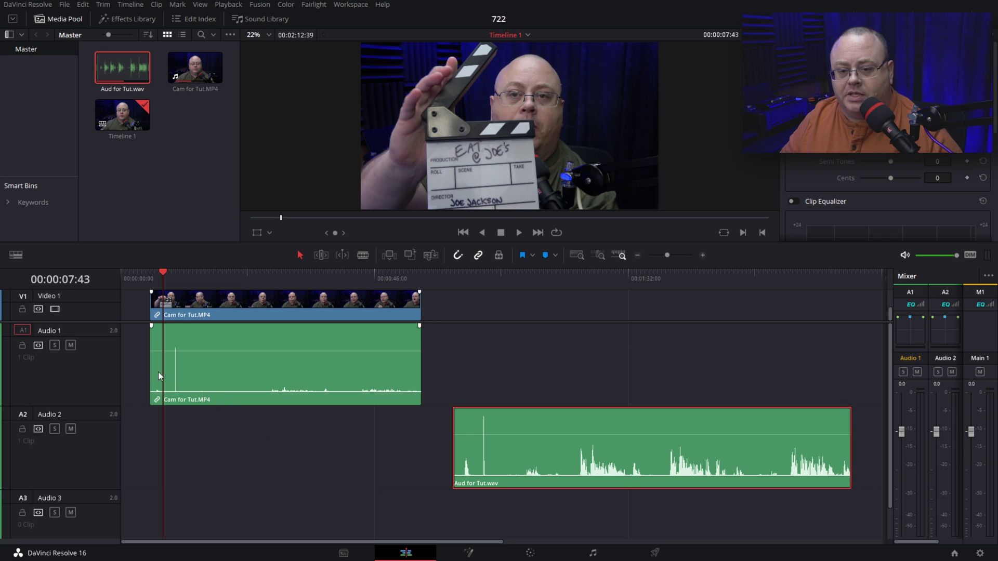
Make the Video 1 track taller and select the camera clip with its linked audio.
{"action": "left_click_drag", "start_coordinate": [97, 322], "coordinate": [97, 331]}
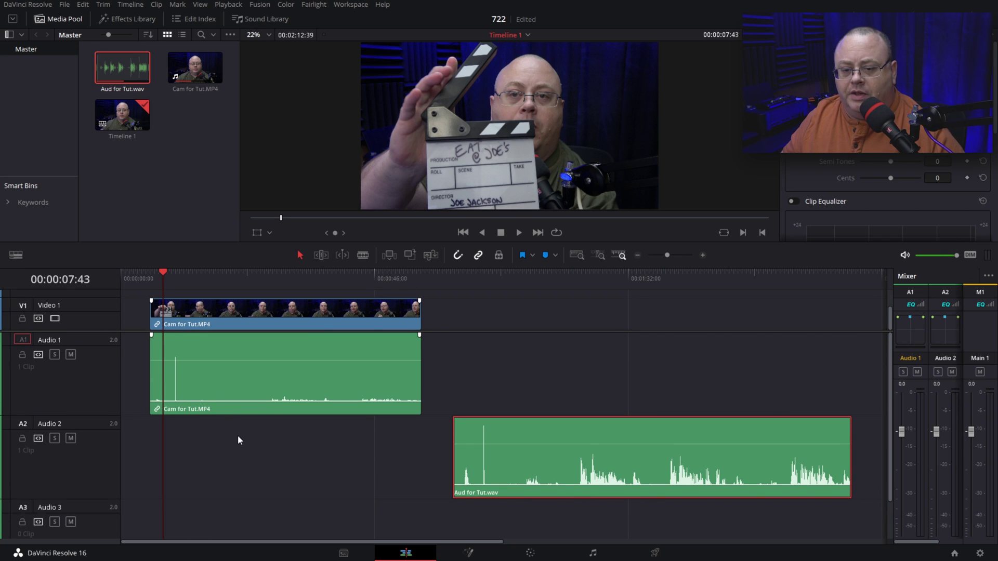
{"action": "left_click", "coordinate": [241, 320]}
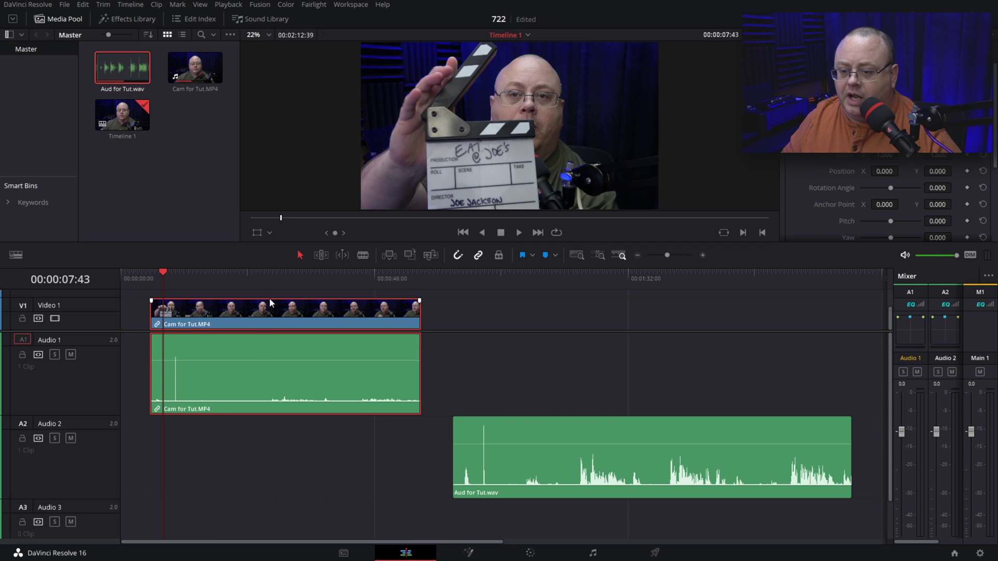
{"action": "mouse_move", "coordinate": [210, 310]}
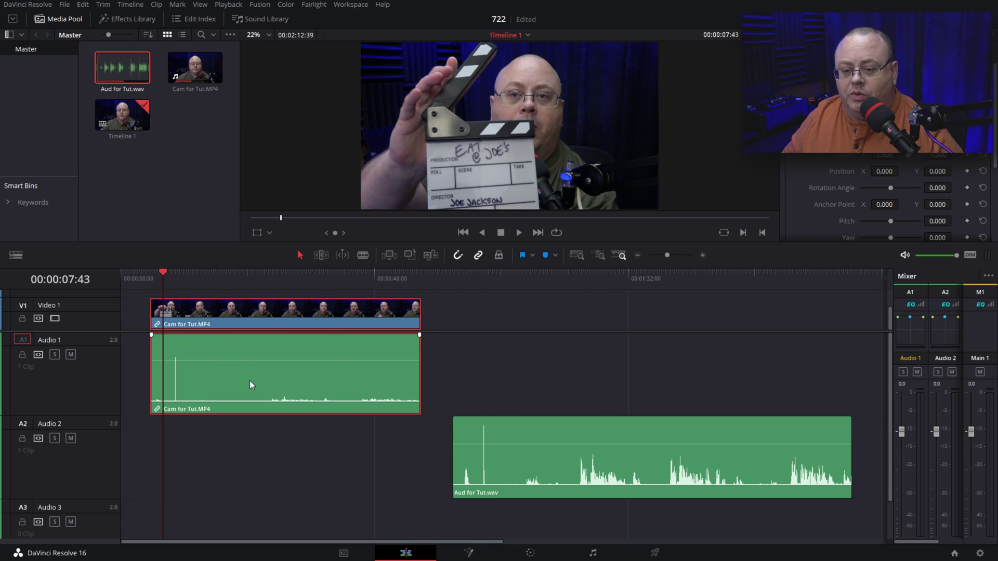
Unlink the camera clip from its audio, then delete that audio from Audio 1.
{"action": "right_click", "coordinate": [262, 307]}
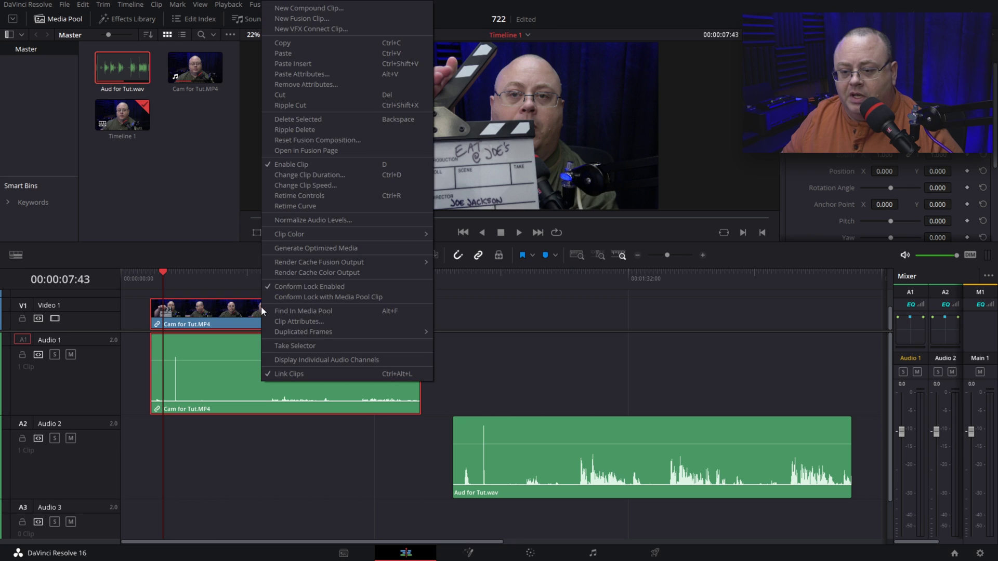
{"action": "left_click", "coordinate": [293, 374]}
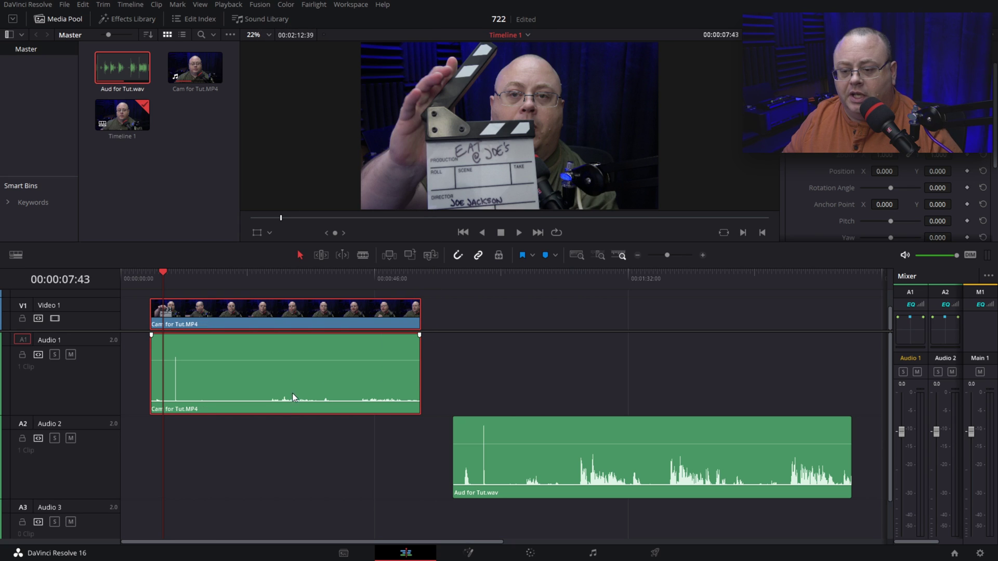
{"action": "left_click", "coordinate": [465, 348]}
{"action": "left_click", "coordinate": [294, 382]}
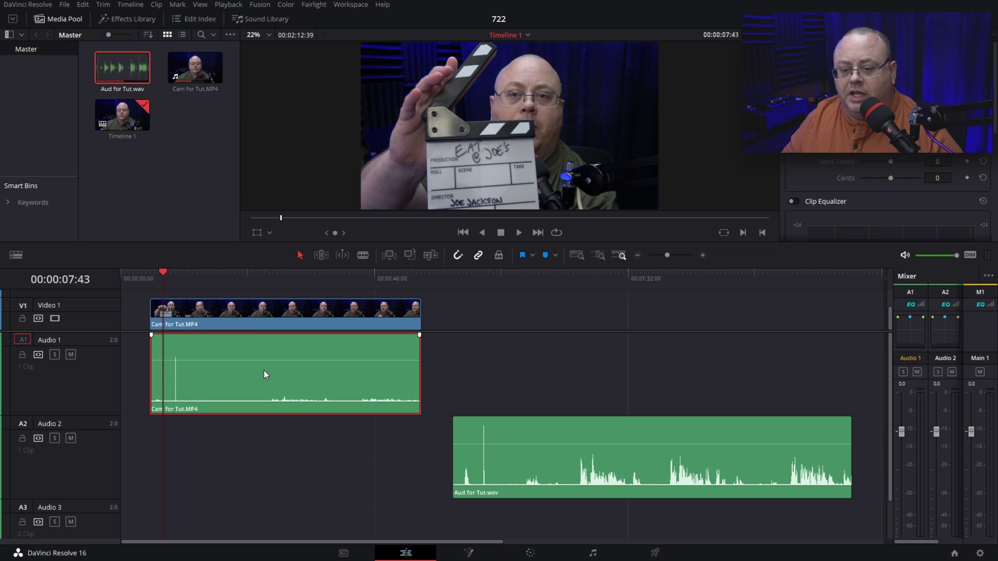
{"action": "key", "text": "Delete"}
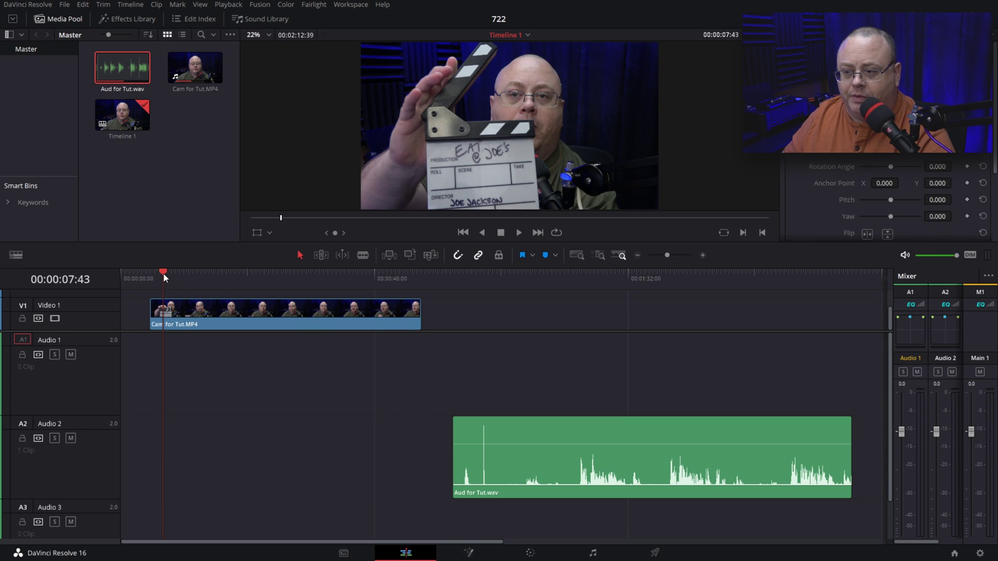
Drop Aud for Tut.wav onto Audio 1 under the camera video and zoom in on the clap.
{"action": "left_click_drag", "start_coordinate": [164, 273], "coordinate": [175, 274]}
{"action": "left_click_drag", "start_coordinate": [526, 426], "coordinate": [232, 351]}
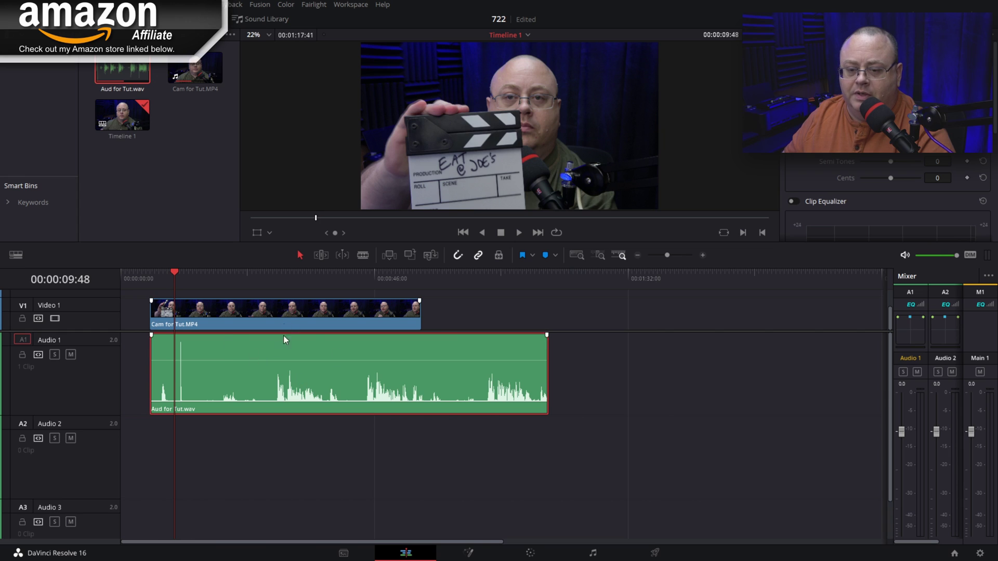
{"action": "left_click", "coordinate": [702, 257]}
{"action": "left_click", "coordinate": [703, 256]}
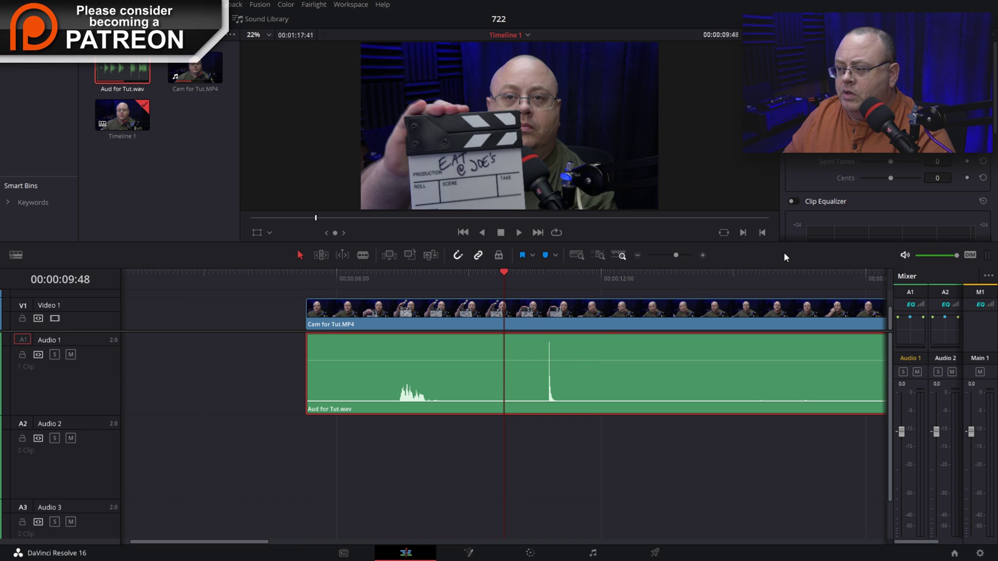
{"action": "left_click", "coordinate": [702, 256]}
{"action": "left_click", "coordinate": [703, 256]}
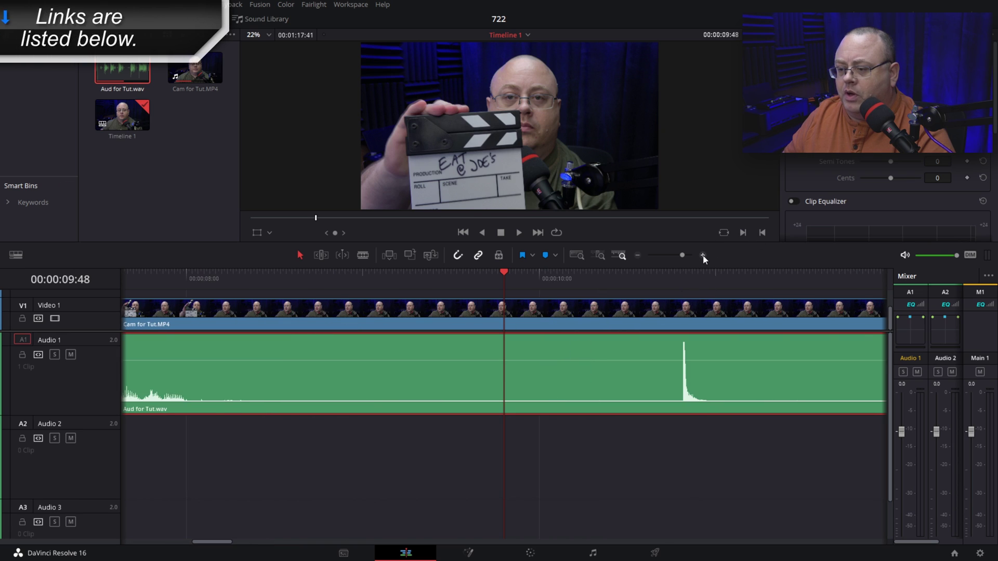
{"action": "left_click", "coordinate": [703, 255]}
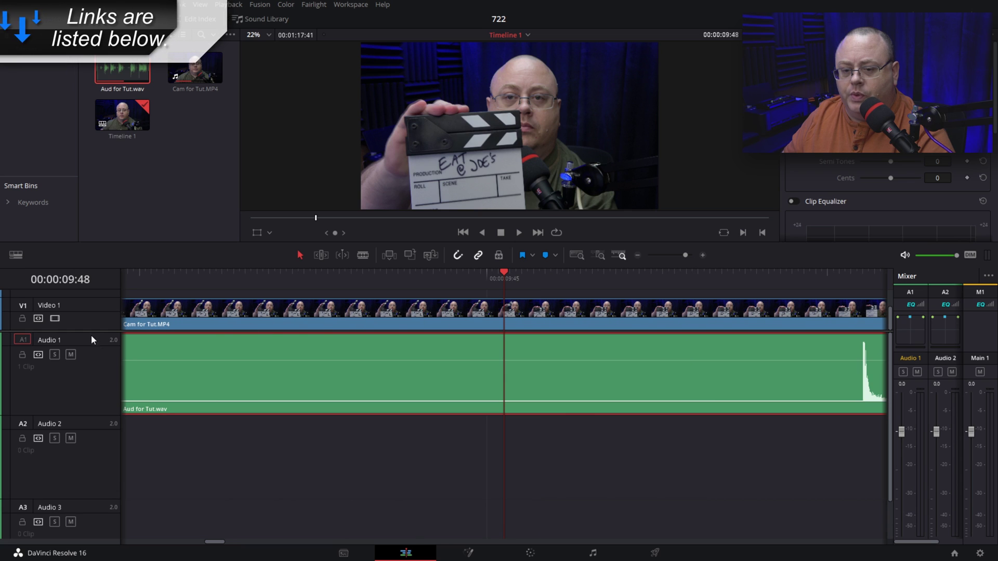
{"action": "left_click_drag", "start_coordinate": [93, 331], "coordinate": [97, 357]}
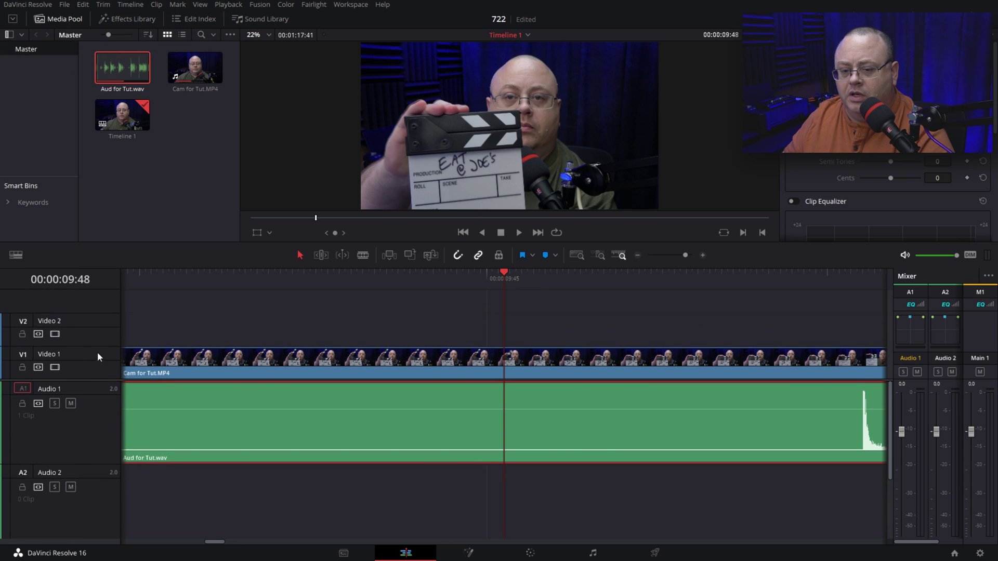
Find the slate-closing frame, then slide the WAV left until its clap spike meets the playhead.
{"action": "key", "text": "Left"}
{"action": "key", "text": "Left"}
{"action": "key", "text": "Left"}
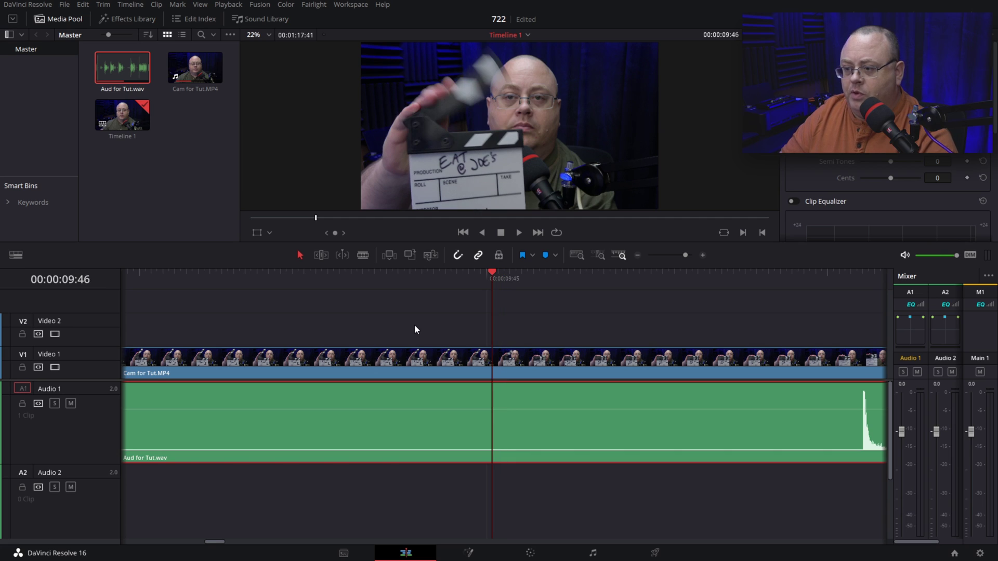
{"action": "key", "text": "Right"}
{"action": "key", "text": "Right"}
{"action": "key", "text": "Left"}
{"action": "key", "text": "Left"}
{"action": "key", "text": "Left"}
{"action": "key", "text": "Left"}
{"action": "key", "text": "Left"}
{"action": "key", "text": "Left"}
{"action": "key", "text": "Left"}
{"action": "key", "text": "Left"}
{"action": "key", "text": "Left"}
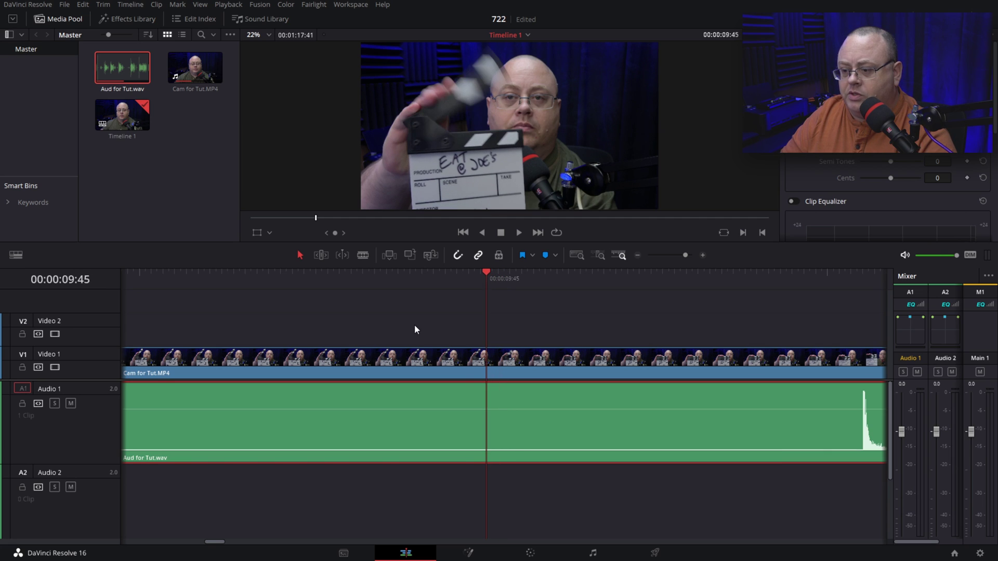
{"action": "key", "text": "Right"}
{"action": "key", "text": "Right"}
{"action": "key", "text": "Right"}
{"action": "key", "text": "Right"}
{"action": "key", "text": "Right"}
{"action": "key", "text": "Right"}
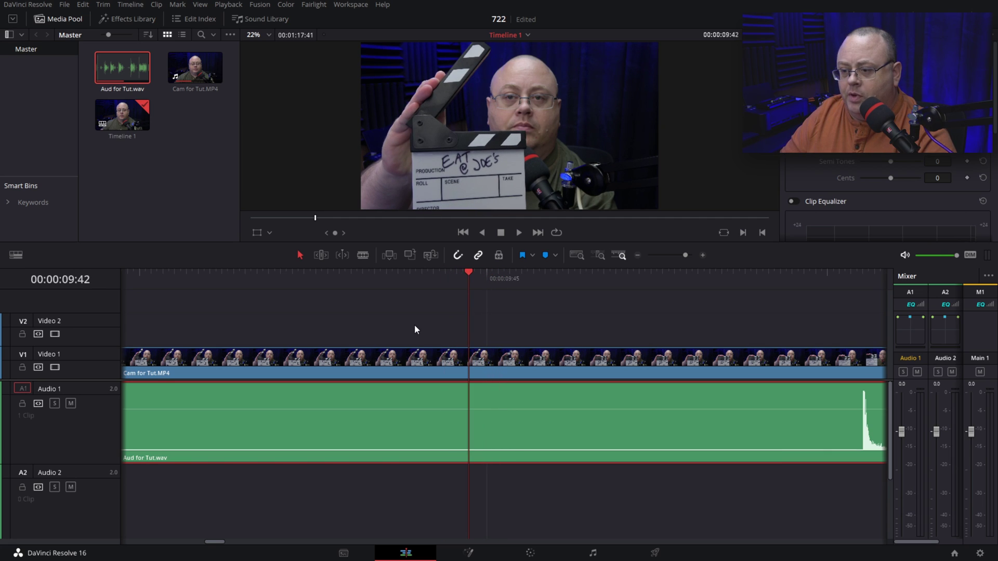
{"action": "key", "text": "Right"}
{"action": "key", "text": "Left"}
{"action": "key", "text": "Left"}
{"action": "key", "text": "Left"}
{"action": "key", "text": "Left"}
{"action": "key", "text": "Left"}
{"action": "key", "text": "Left"}
{"action": "key", "text": "Left"}
{"action": "key", "text": "Left"}
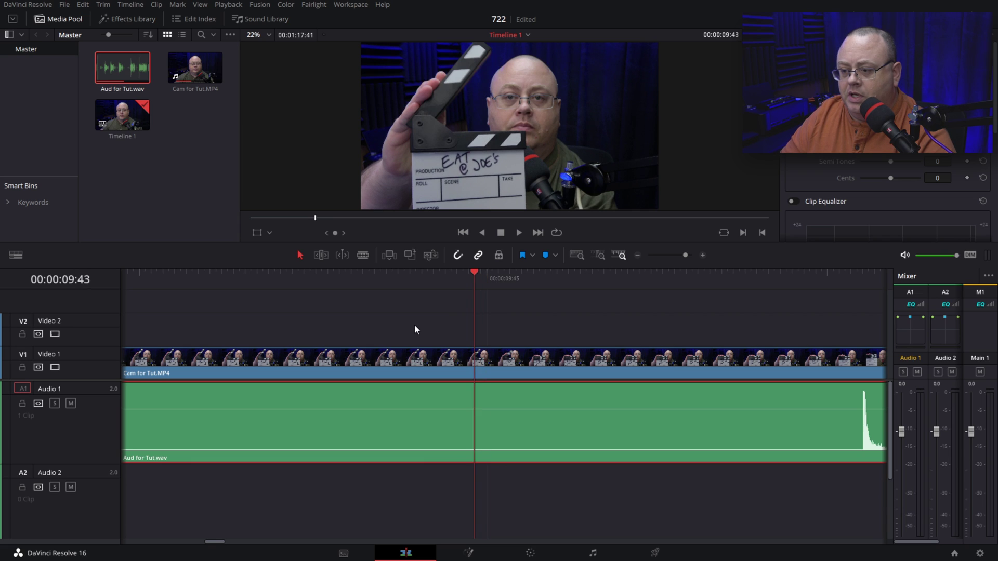
{"action": "key", "text": "Right"}
{"action": "key", "text": "Right"}
{"action": "key", "text": "Right"}
{"action": "key", "text": "Right"}
{"action": "key", "text": "Right"}
{"action": "key", "text": "Right"}
{"action": "key", "text": "Right"}
{"action": "key", "text": "Right"}
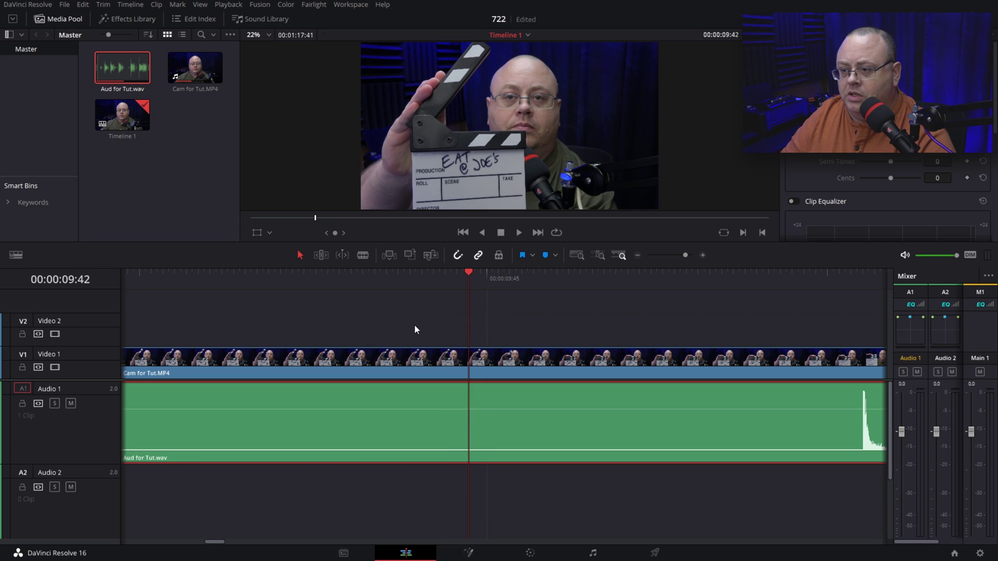
{"action": "key", "text": "Right"}
{"action": "key", "text": "Right"}
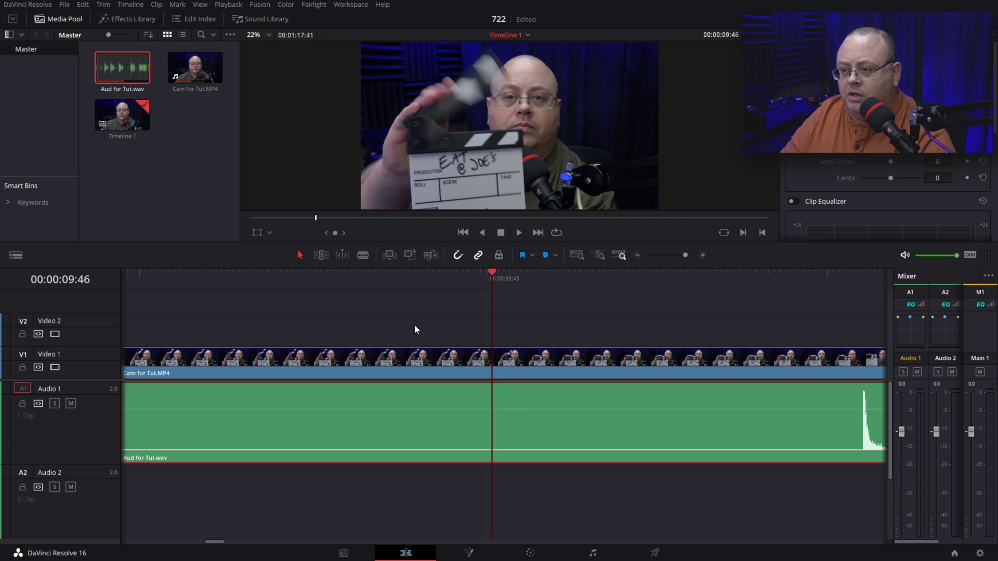
{"action": "key", "text": "Right"}
{"action": "key", "text": "Left"}
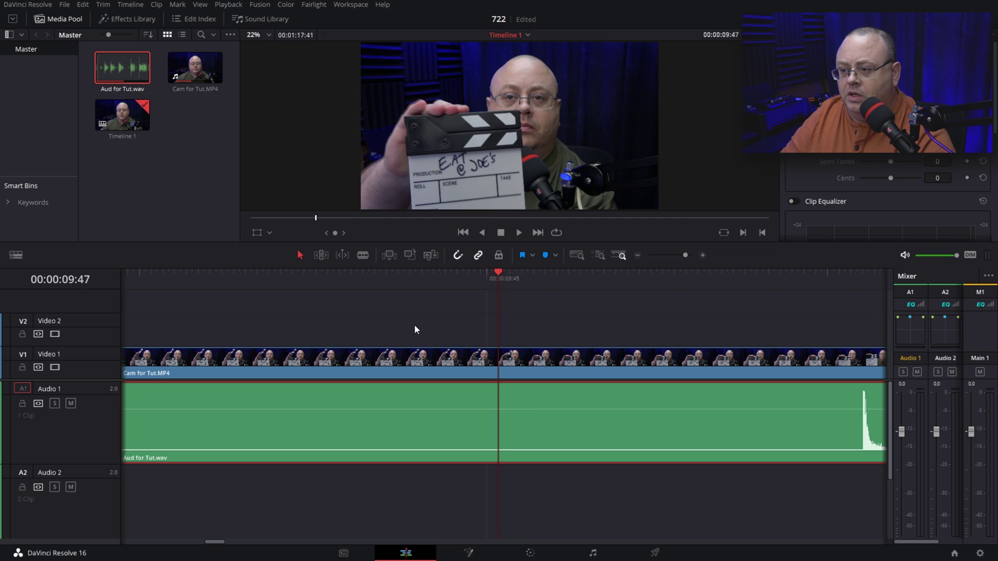
{"action": "key", "text": "Right"}
{"action": "key", "text": "Left"}
{"action": "key", "text": "Right"}
{"action": "key", "text": "Left"}
{"action": "key", "text": "Right"}
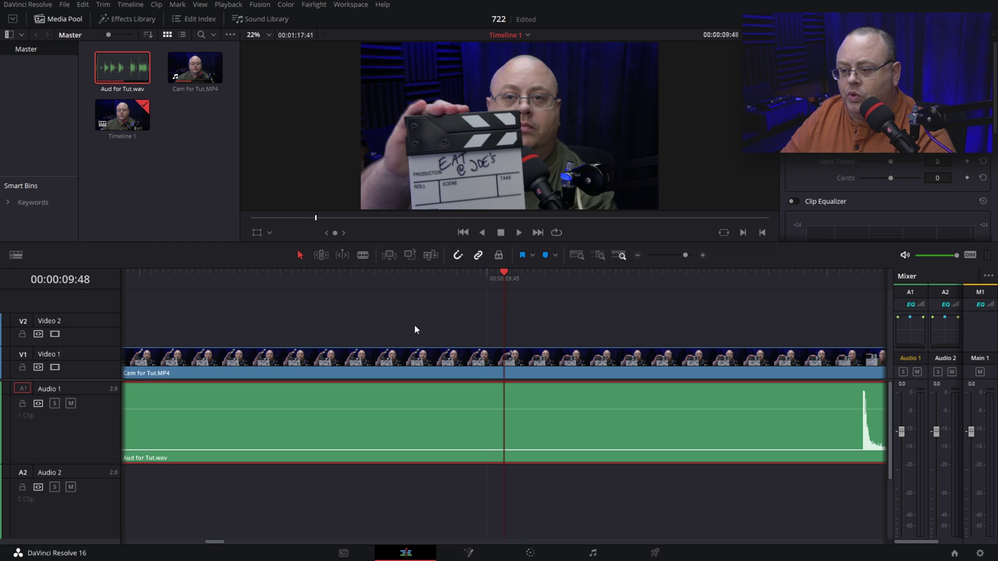
{"action": "key", "text": "Left"}
{"action": "key", "text": "Left"}
{"action": "key", "text": "Right"}
{"action": "key", "text": "Right"}
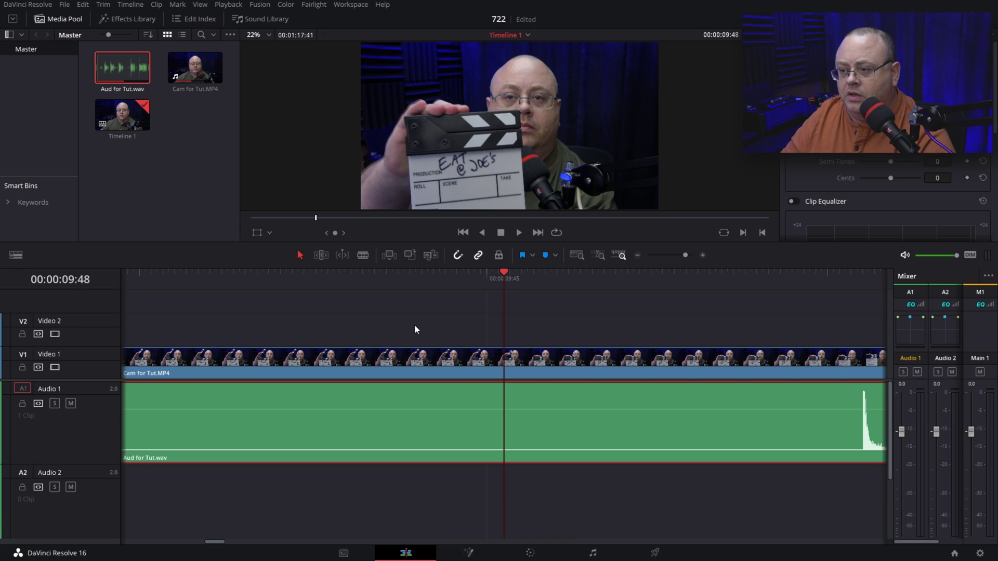
{"action": "key", "text": "Left"}
{"action": "key", "text": "Right"}
{"action": "key", "text": "Left"}
{"action": "key", "text": "Left"}
{"action": "key", "text": "Right"}
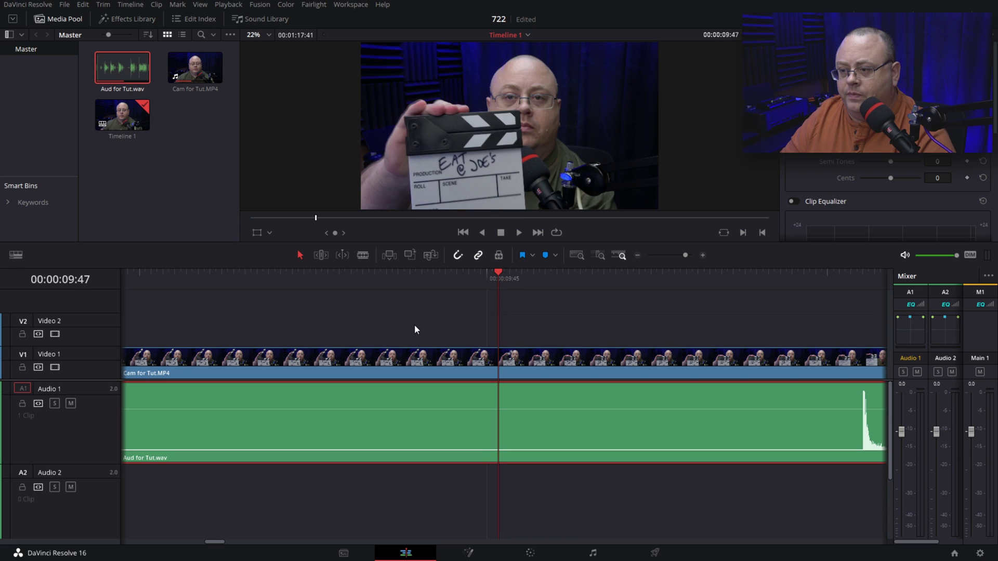
{"action": "key", "text": "Left"}
{"action": "key", "text": "Right"}
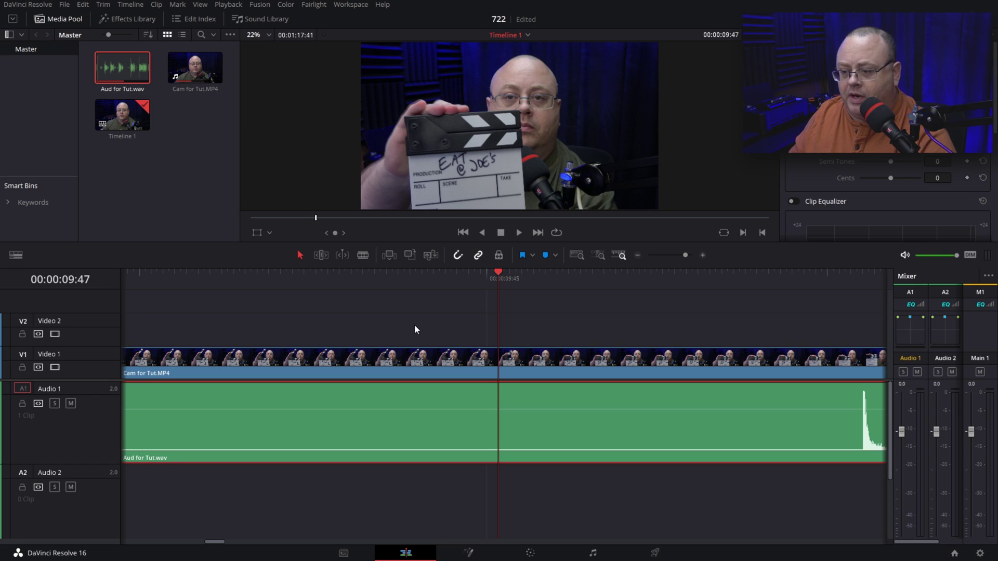
{"action": "left_click_drag", "start_coordinate": [809, 435], "coordinate": [445, 431]}
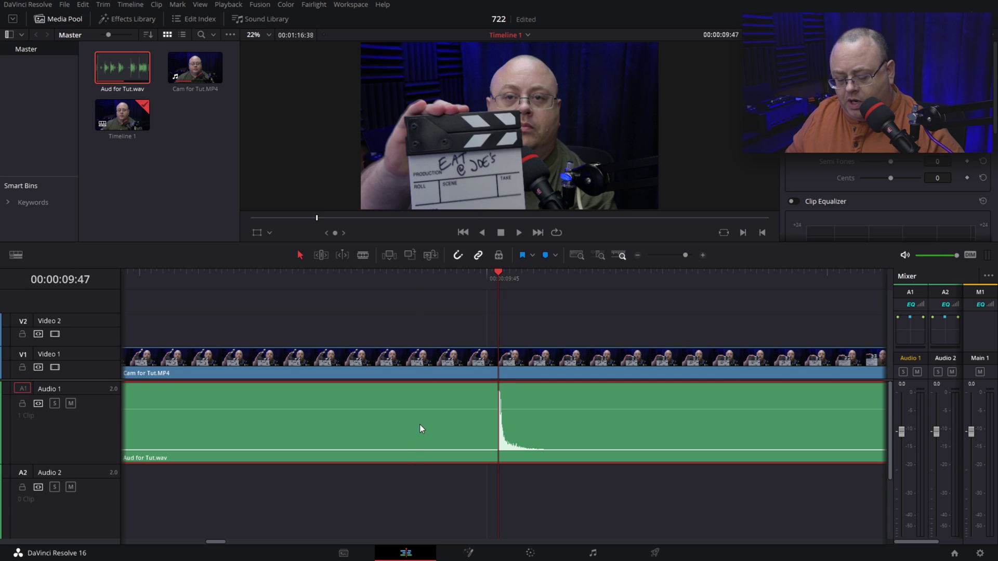
Blade both tracks just before the slate and delete the clips before the cut.
{"action": "key", "text": "b"}
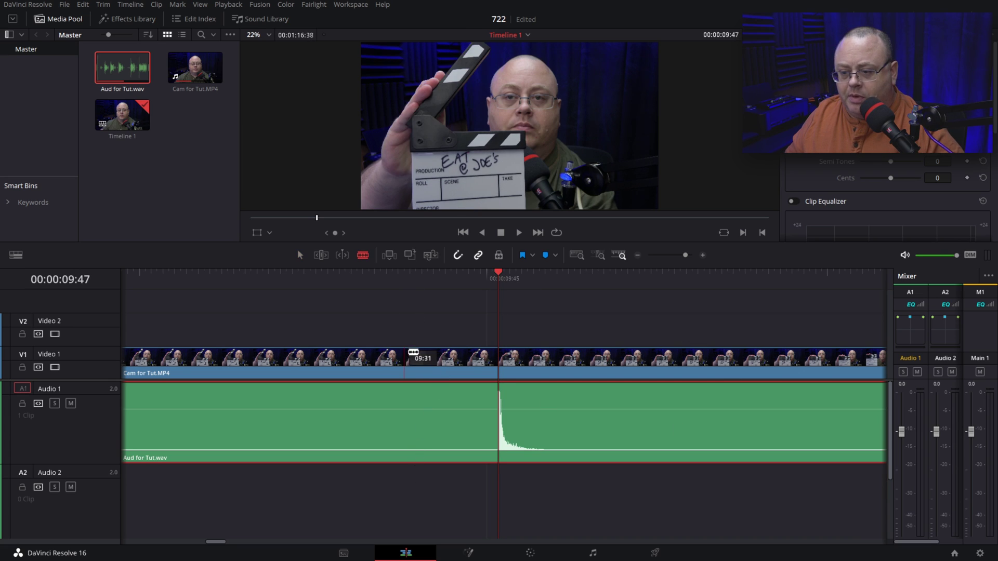
{"action": "left_click", "coordinate": [398, 401]}
{"action": "key", "text": "a"}
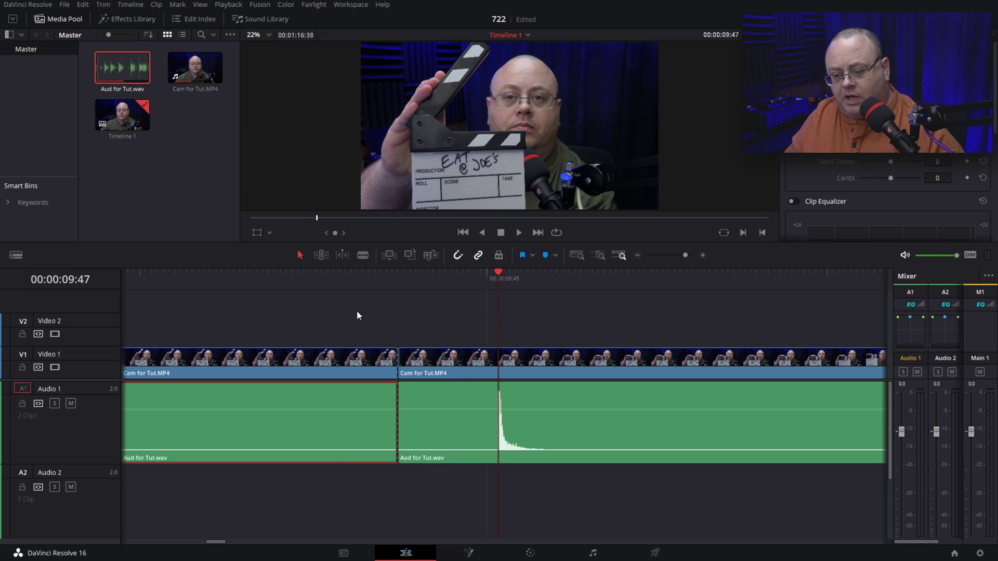
{"action": "left_click", "coordinate": [323, 447]}
{"action": "key", "text": "BackSpace"}
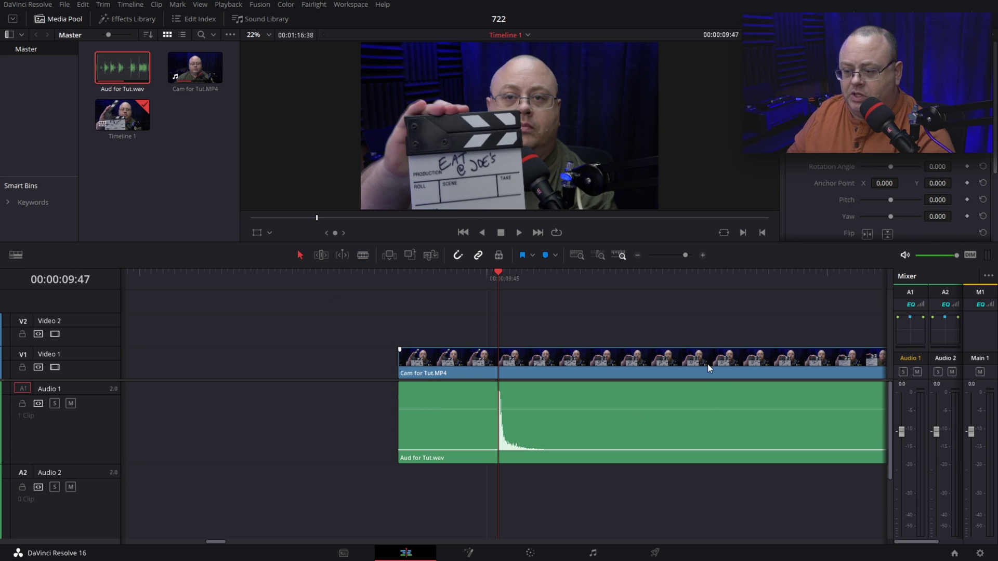
Link the remaining camera video and Aud for Tut.wav clips together.
{"action": "left_click_drag", "start_coordinate": [578, 318], "coordinate": [589, 460]}
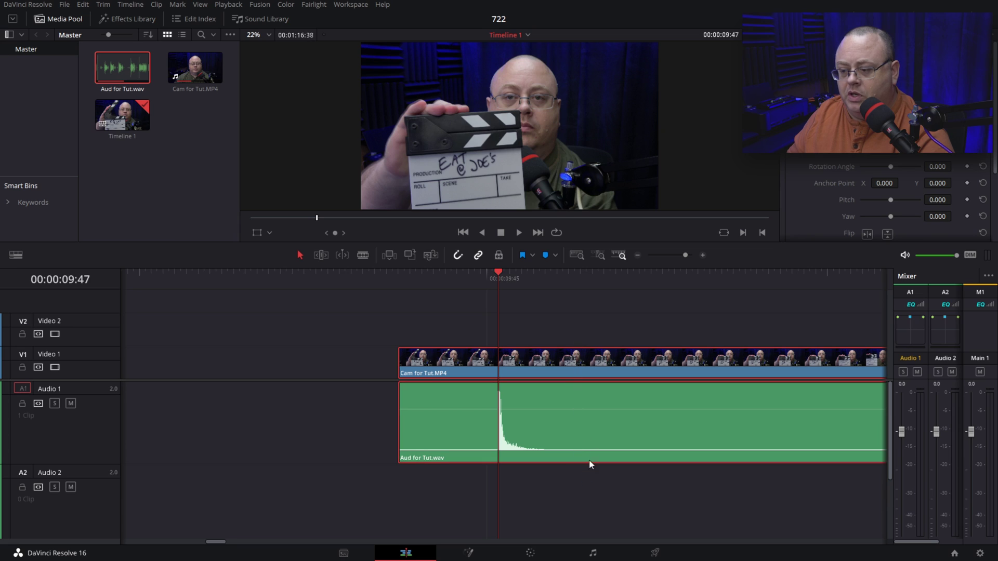
{"action": "right_click", "coordinate": [588, 422]}
{"action": "left_click", "coordinate": [608, 415]}
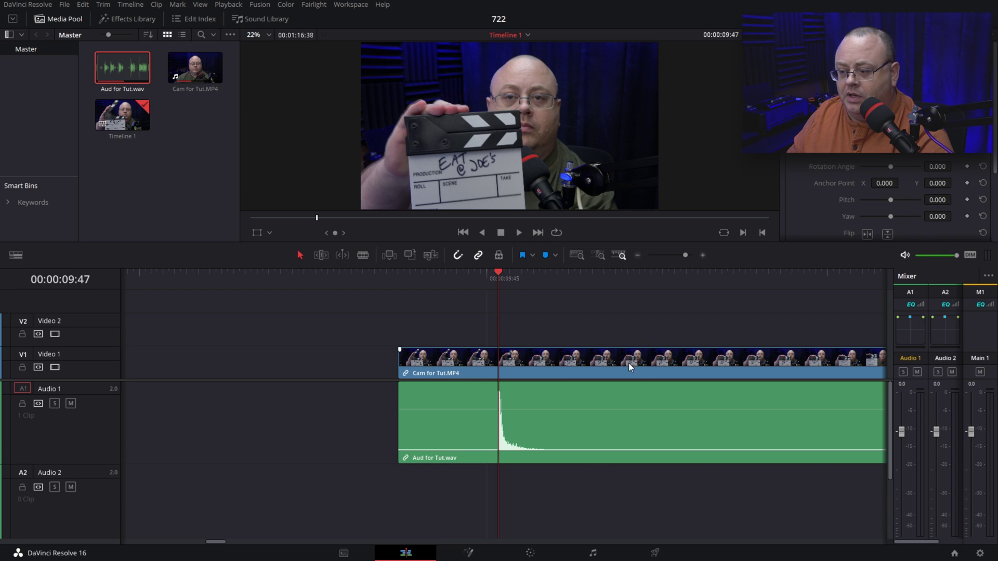
Move the linked clips left near 00:00, zoomed out, and scroll to the video's end.
{"action": "left_click_drag", "start_coordinate": [642, 395], "coordinate": [423, 389]}
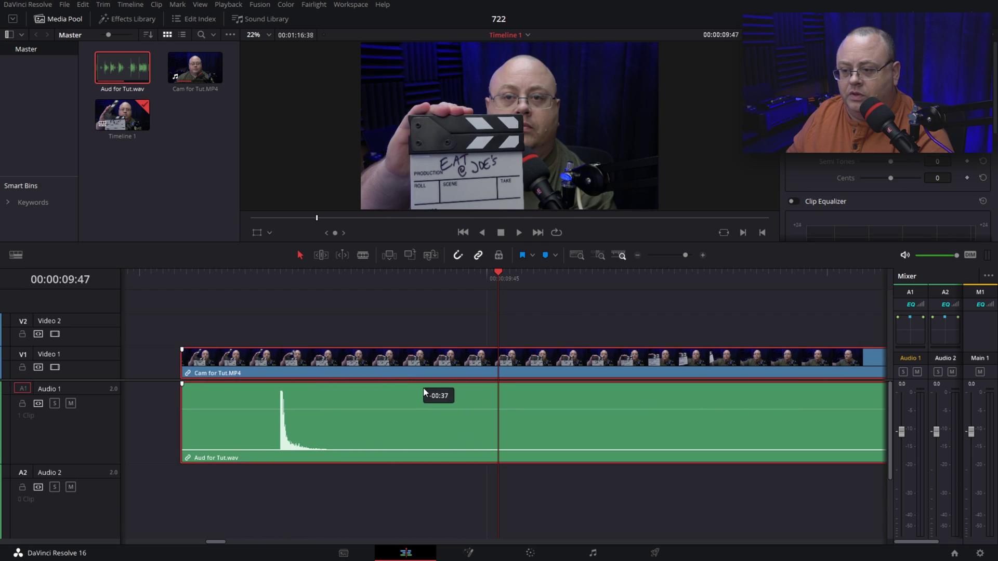
{"action": "left_click", "coordinate": [240, 278]}
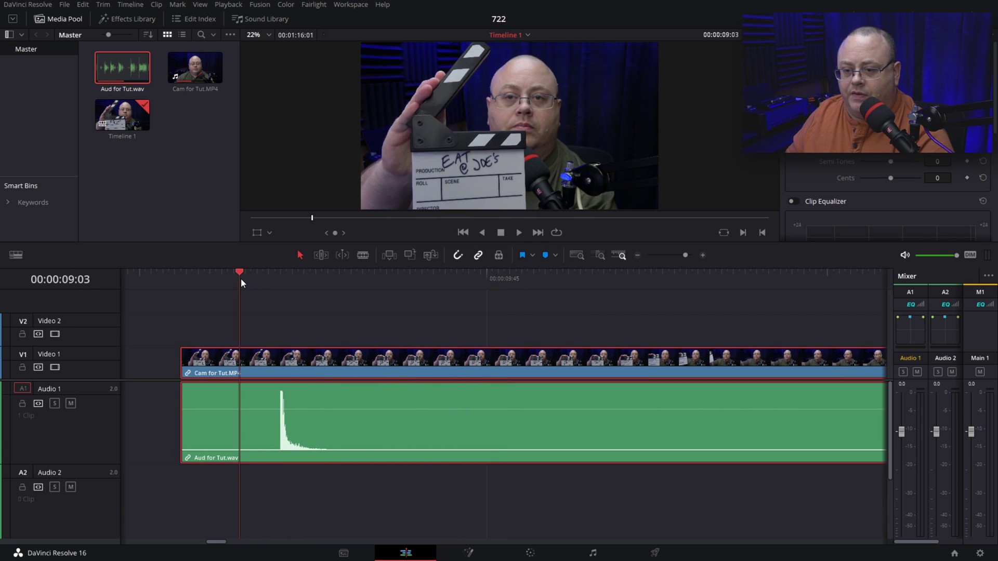
{"action": "left_click", "coordinate": [636, 255]}
{"action": "left_click", "coordinate": [636, 254]}
{"action": "left_click", "coordinate": [636, 254]}
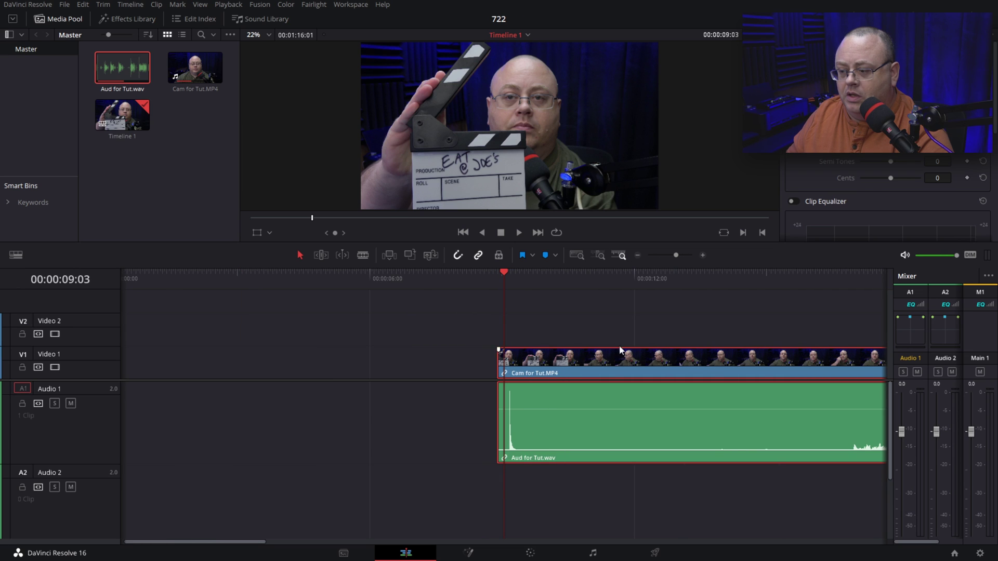
{"action": "left_click_drag", "start_coordinate": [614, 320], "coordinate": [628, 479]}
{"action": "left_click_drag", "start_coordinate": [727, 432], "coordinate": [375, 427]}
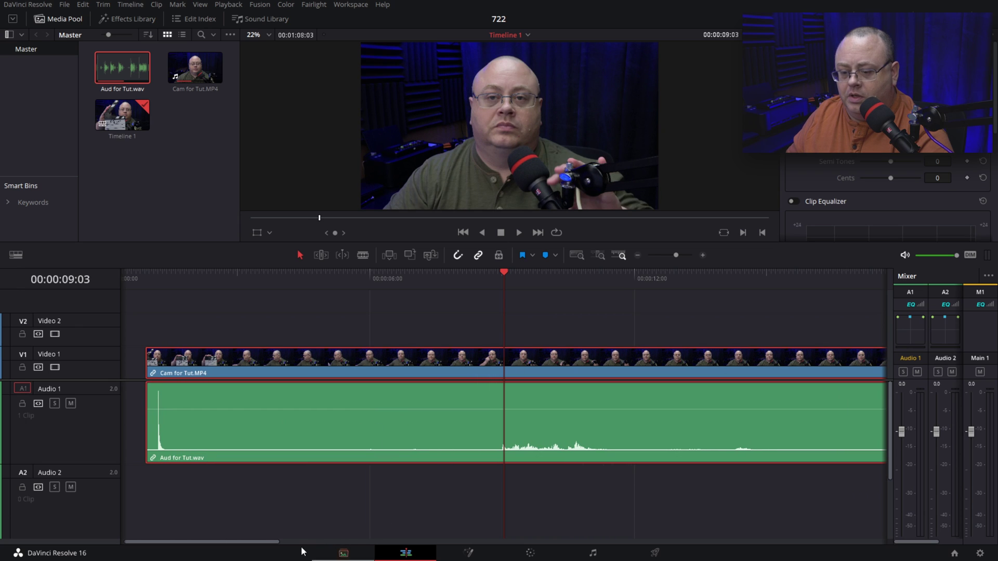
{"action": "left_click_drag", "start_coordinate": [268, 543], "coordinate": [604, 543]}
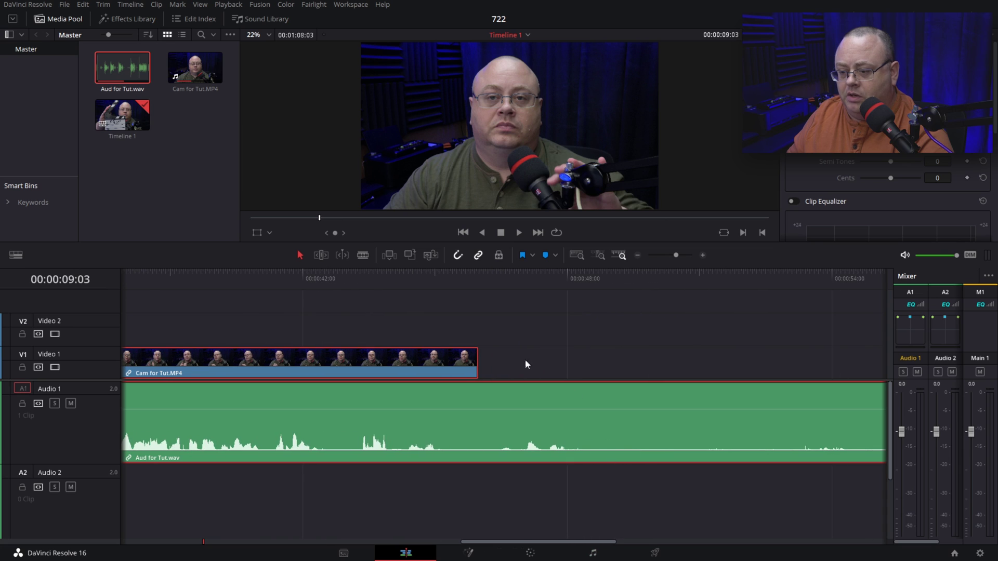
Blade the audio at the camera video's end and delete the leftover WAV tail.
{"action": "key", "text": "b"}
{"action": "left_click", "coordinate": [457, 363]}
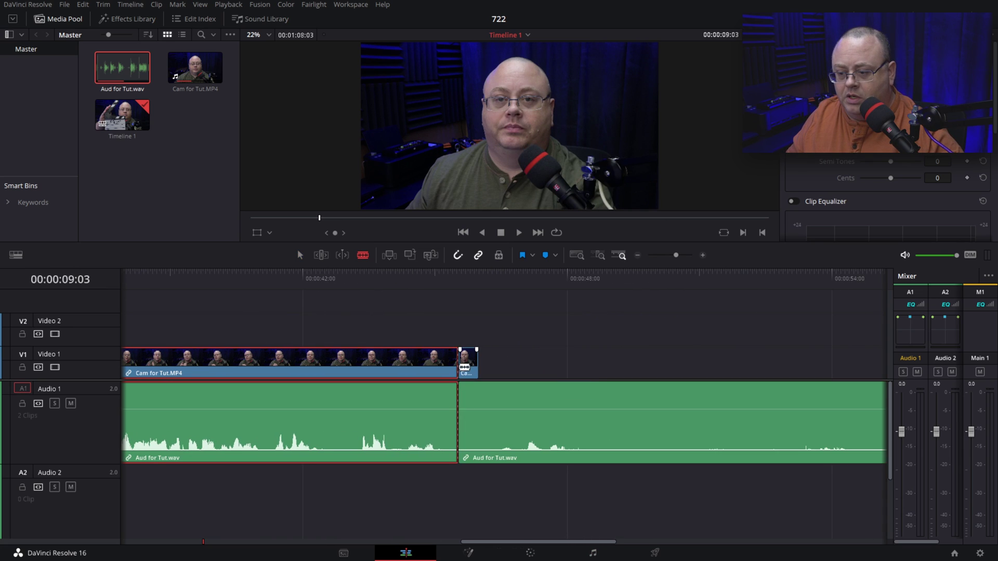
{"action": "key", "text": "a"}
{"action": "left_click_drag", "start_coordinate": [602, 320], "coordinate": [531, 511]}
{"action": "key", "text": "Delete"}
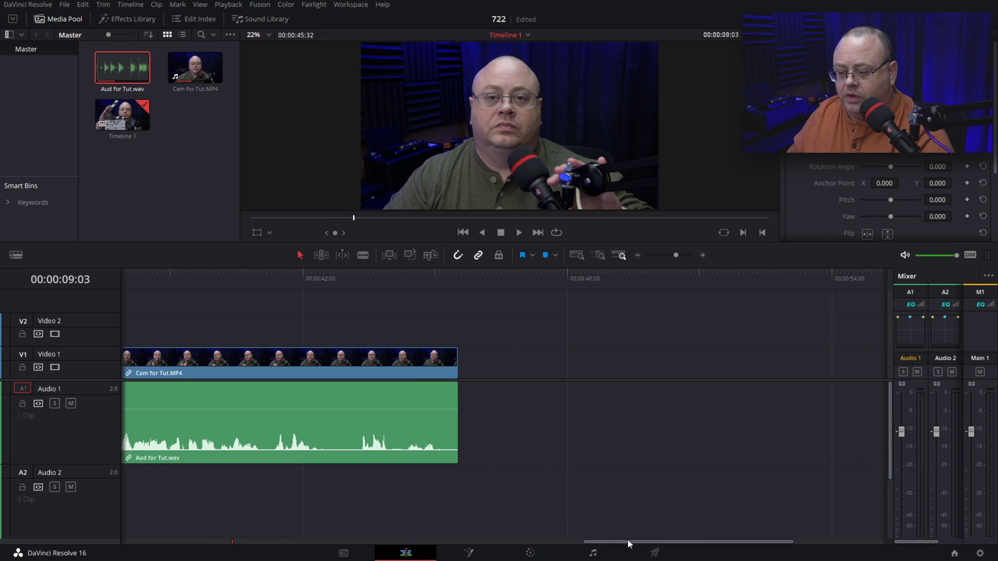
Place the synced clips at 00:00:00:00 and play them back from the start.
{"action": "left_click_drag", "start_coordinate": [628, 542], "coordinate": [161, 504]}
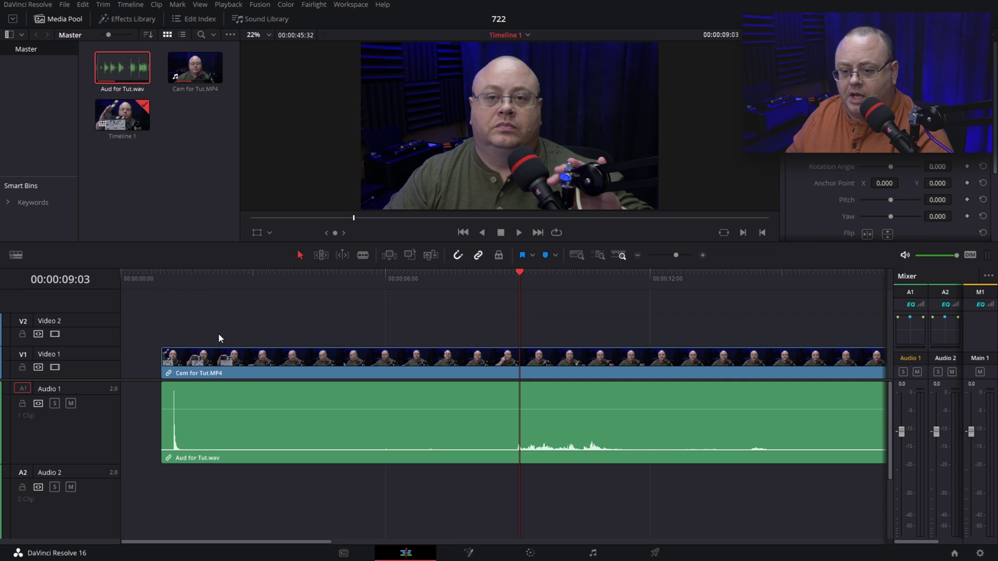
{"action": "left_click_drag", "start_coordinate": [323, 400], "coordinate": [291, 394]}
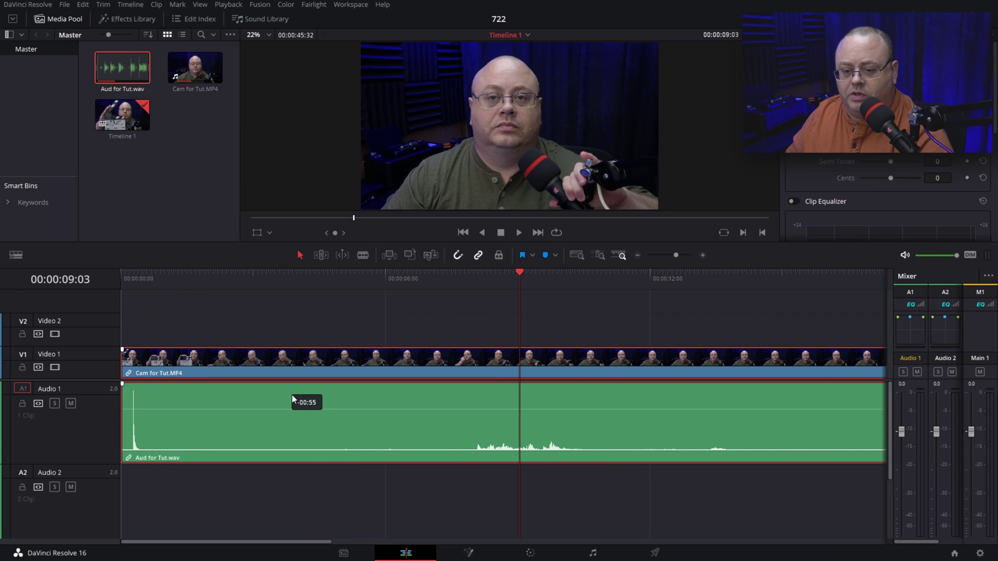
{"action": "left_click", "coordinate": [131, 274]}
{"action": "key", "text": "Home"}
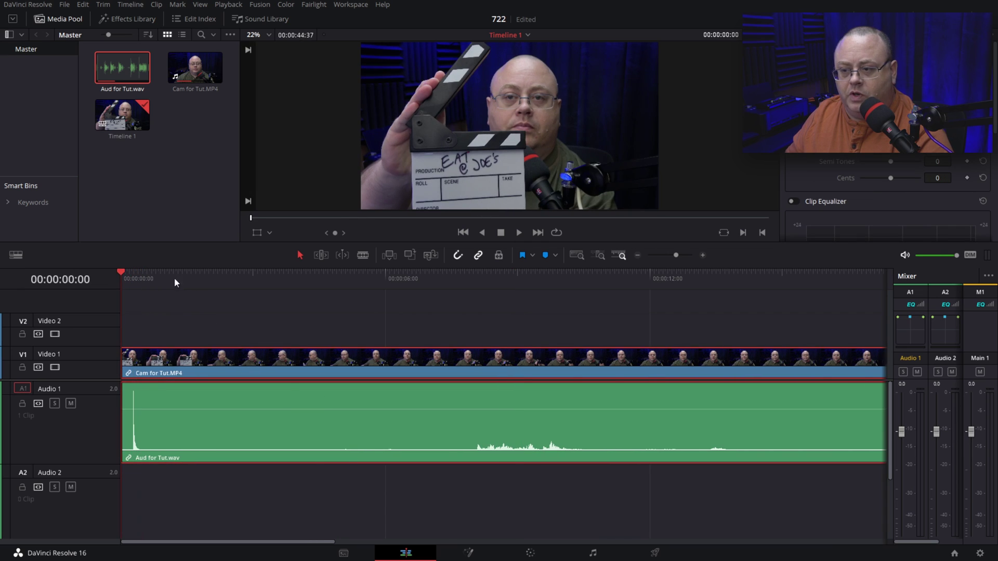
{"action": "left_click", "coordinate": [519, 233]}
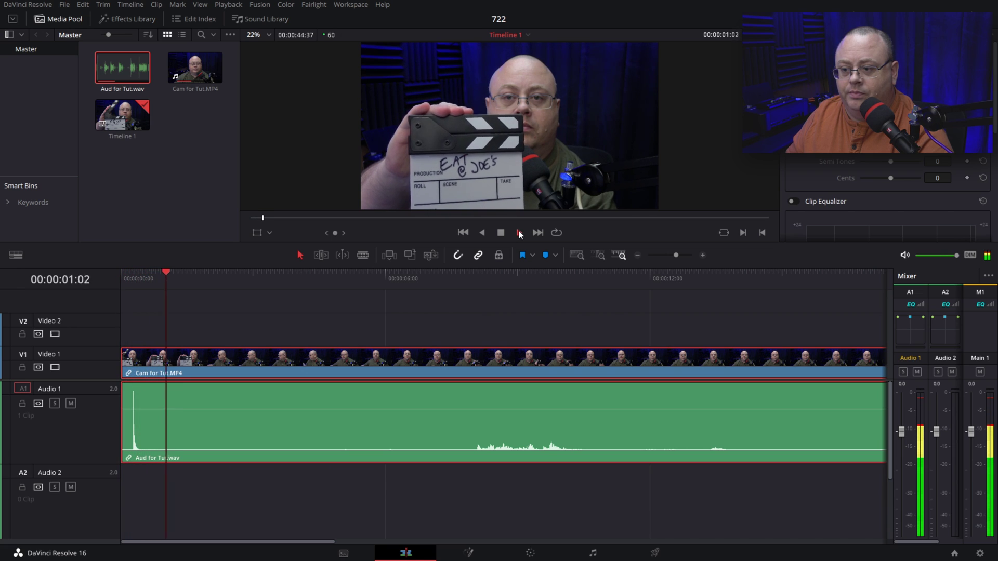